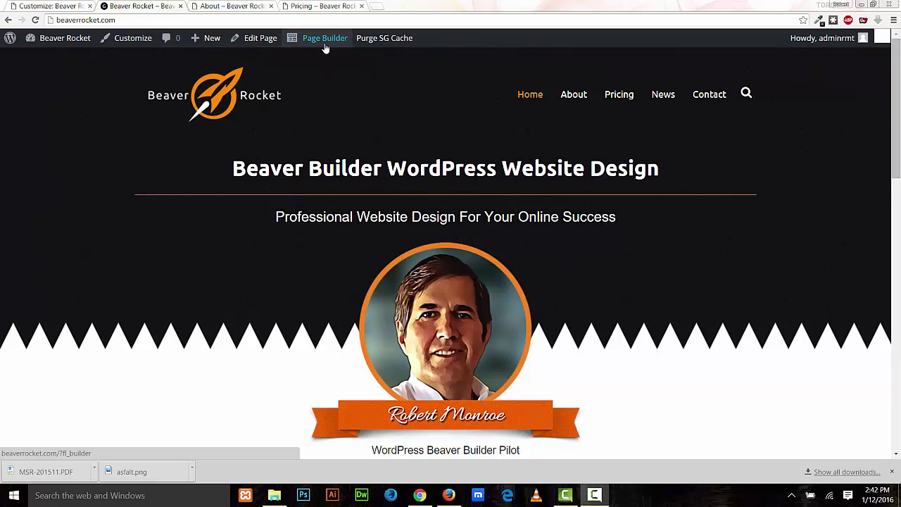
Open the home page in Page Builder and bring up its Layout Settings, moved clear of the page content
left_click(322, 42)
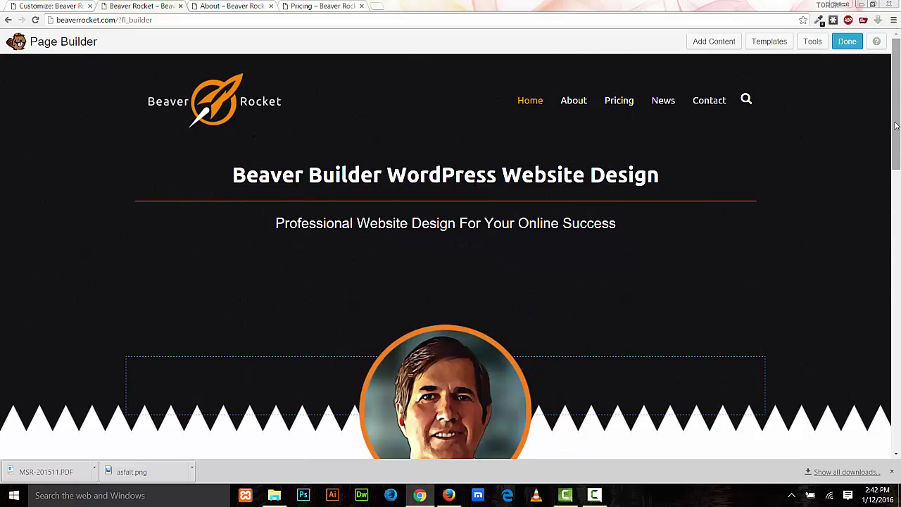
scroll(896, 140, "down", 1)
scroll(895, 140, "down", 3)
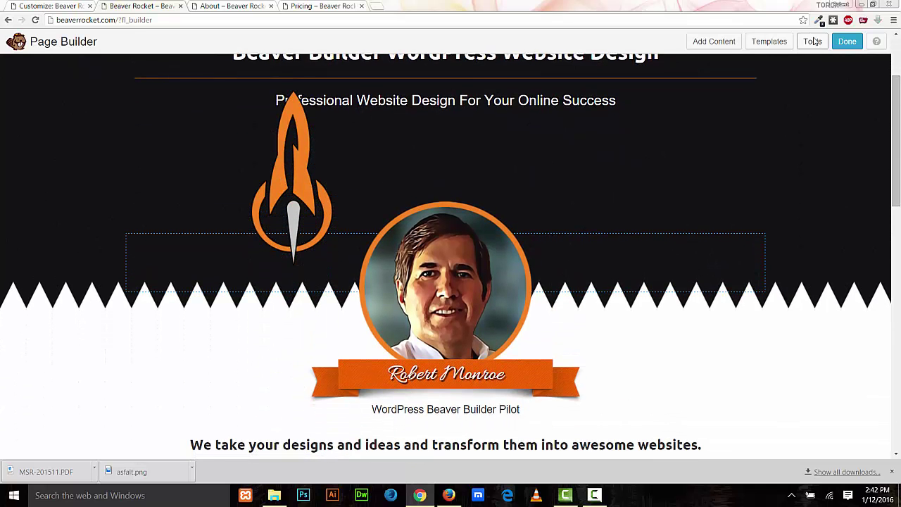
left_click(812, 40)
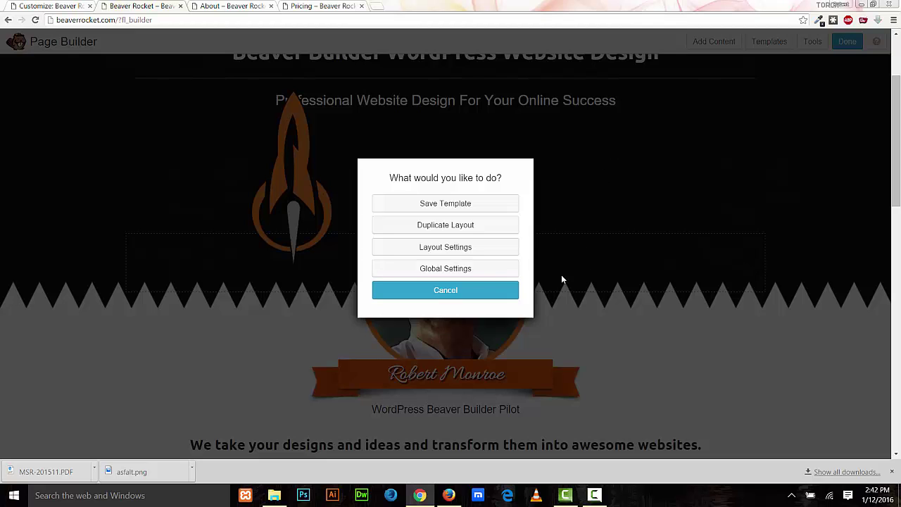
left_click(455, 249)
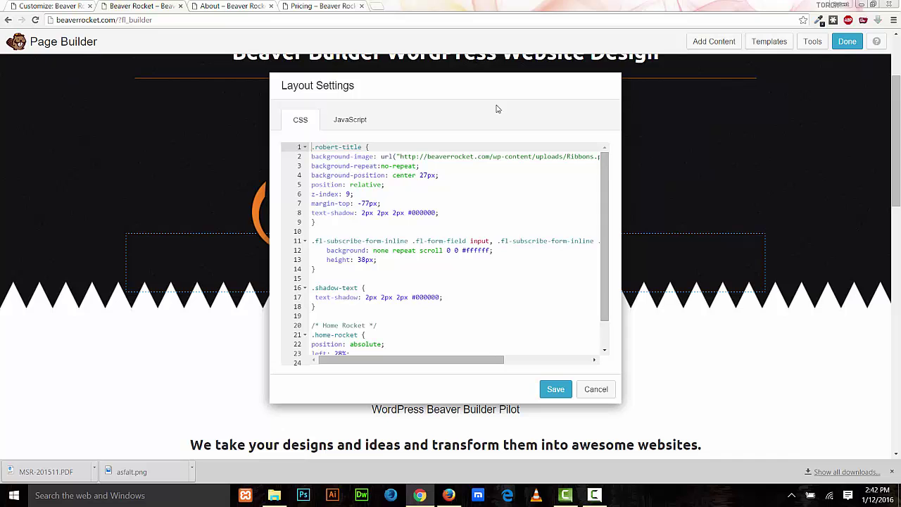
left_click_drag(483, 93, 718, 96)
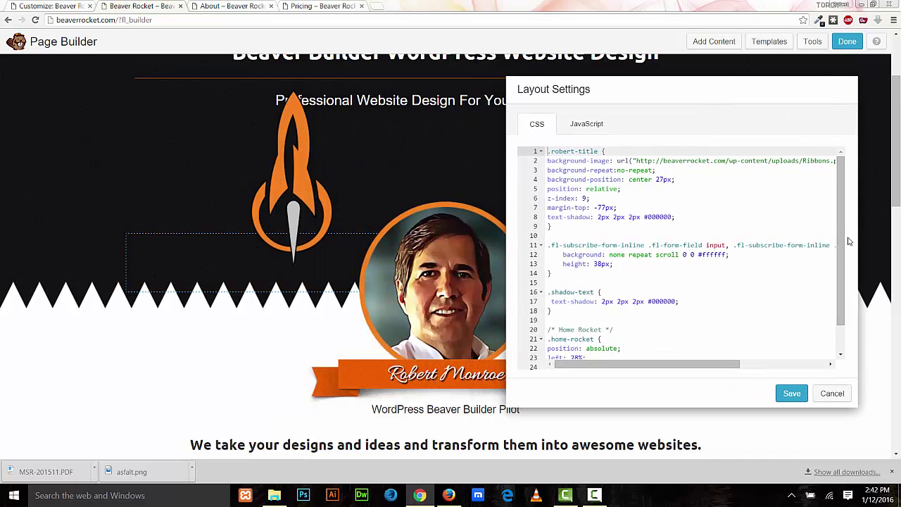
Review the layout's CSS and JavaScript code, and save the Layout Settings
scroll(842, 229, "down", 1)
scroll(851, 241, "up", 1)
scroll(834, 243, "down", 1)
scroll(832, 211, "up", 1)
mouse_move(838, 186)
left_mouse_down()
mouse_move(838, 211)
mouse_move(838, 185)
left_mouse_up()
left_click(573, 127)
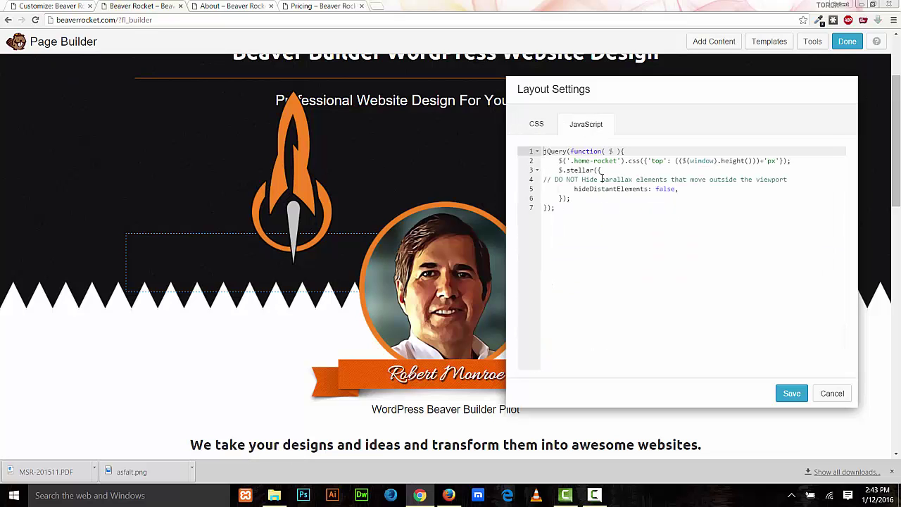
left_click(794, 392)
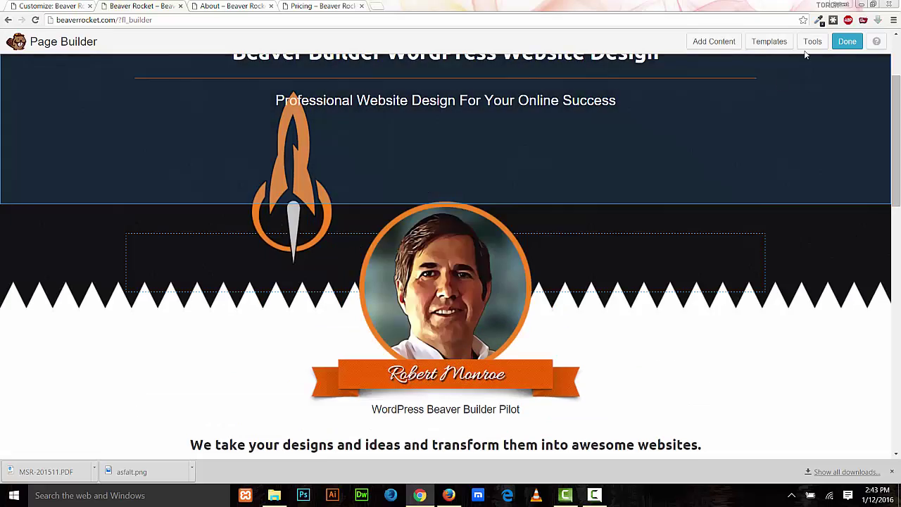
Review the general options, CSS and JavaScript in the Global Settings, and save them
left_click(812, 41)
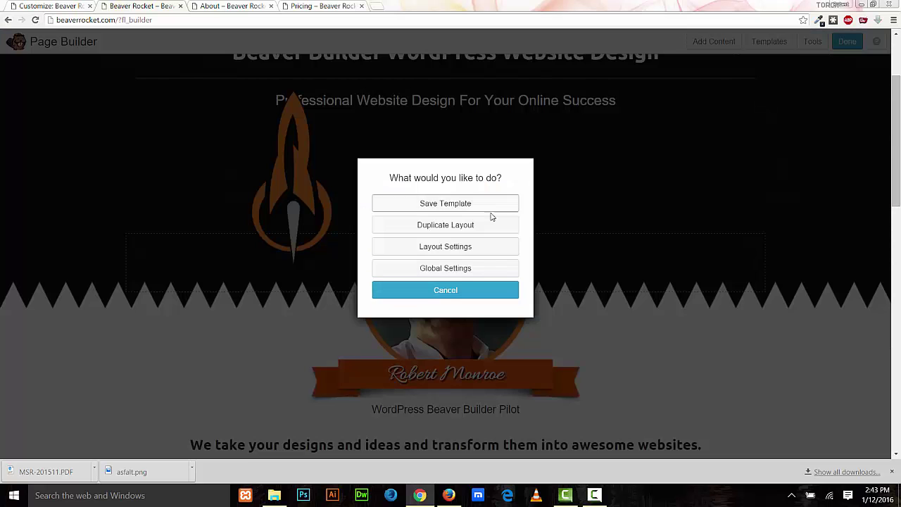
left_click(443, 267)
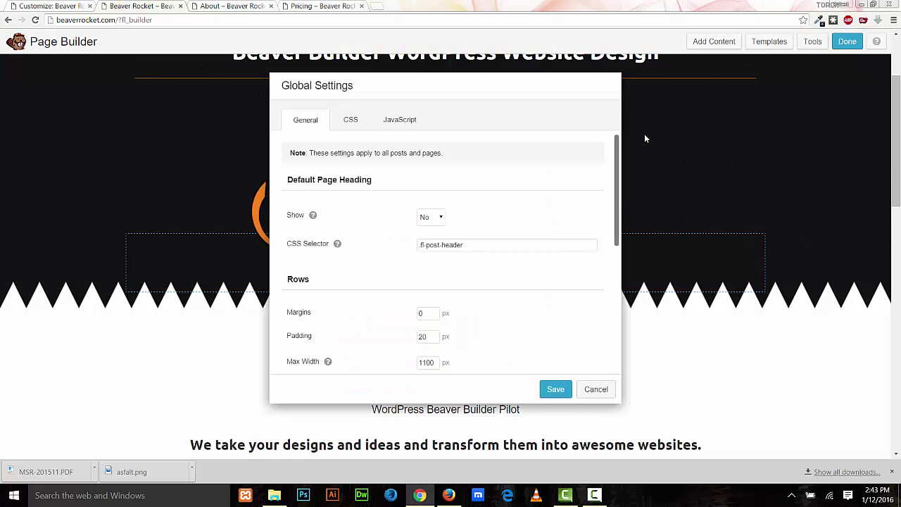
left_click_drag(503, 89, 692, 82)
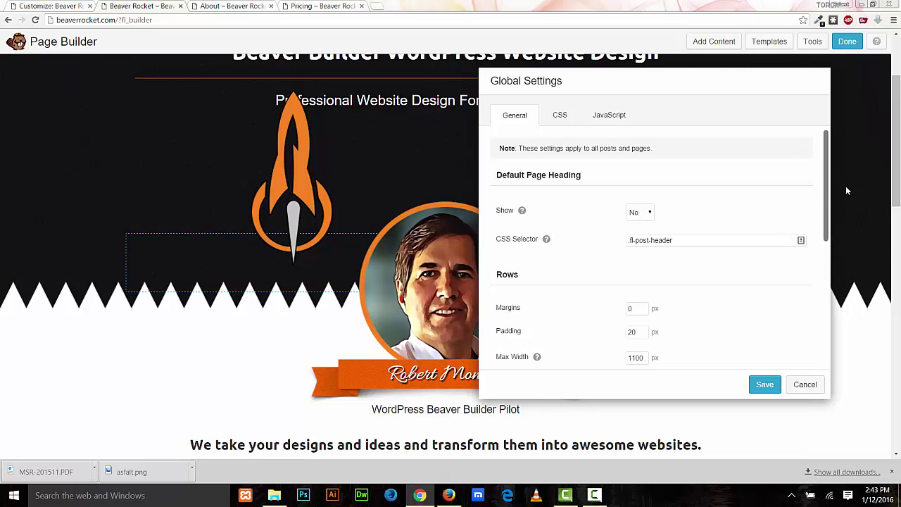
left_click_drag(827, 191, 813, 347)
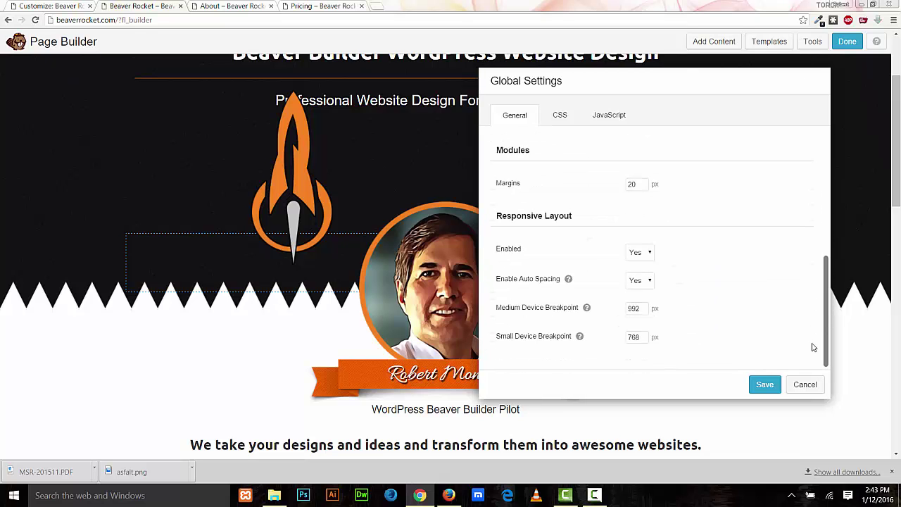
scroll(596, 157, "up", 5)
left_click(563, 114)
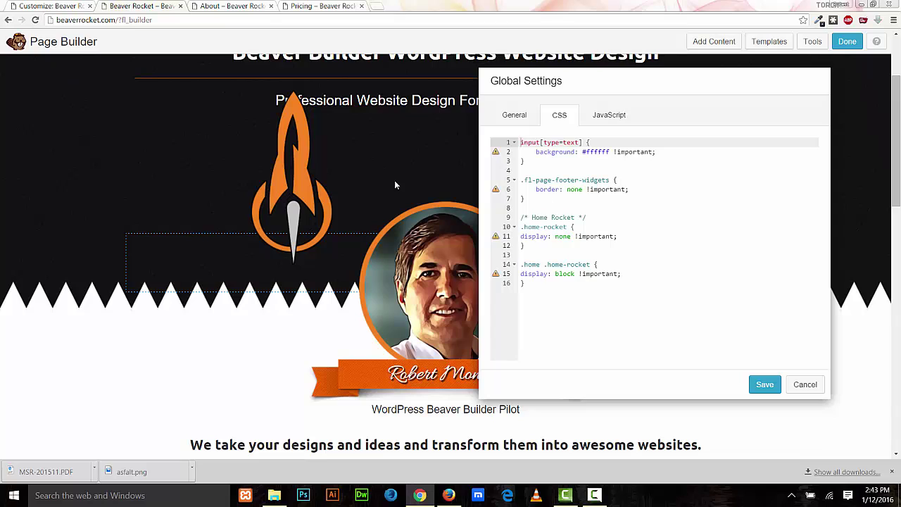
left_click(608, 116)
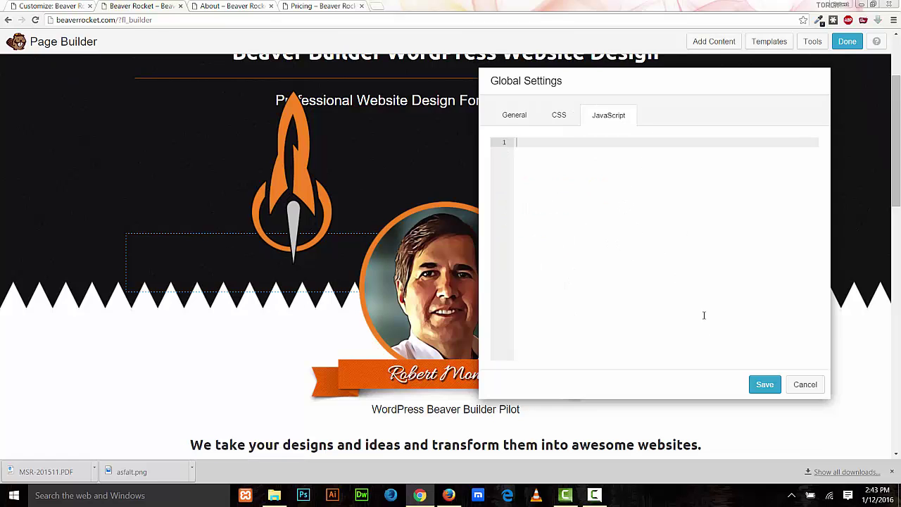
left_click(763, 384)
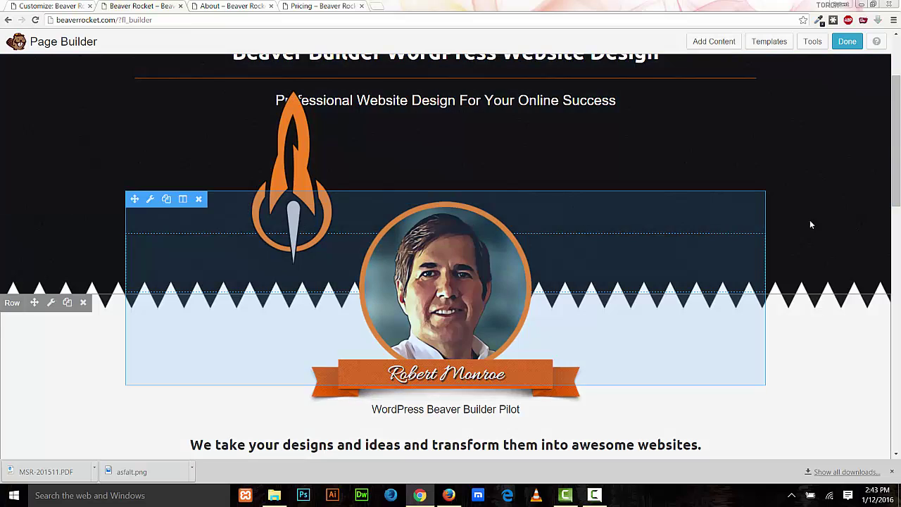
Reopen the page's Layout Settings at the CSS code, with the dialog moved clear of the portrait and name ribbon
scroll(774, 295, "down", 1)
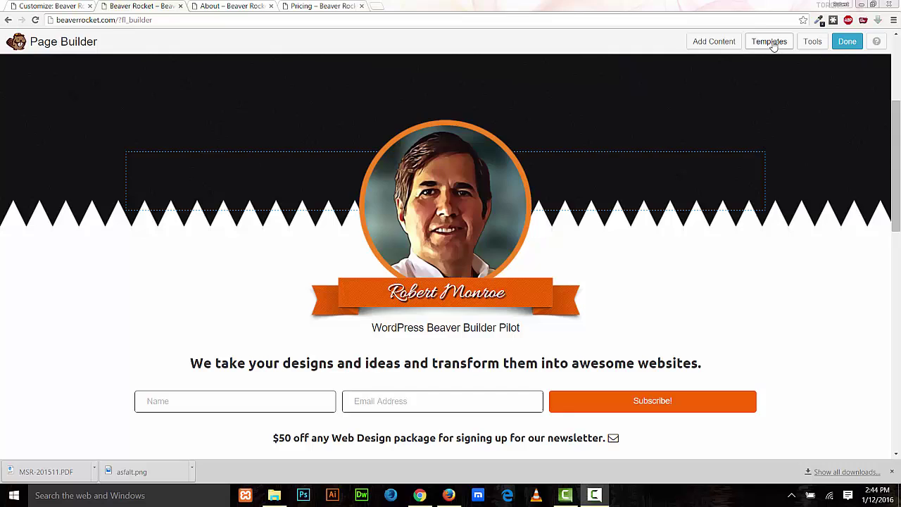
left_click(812, 42)
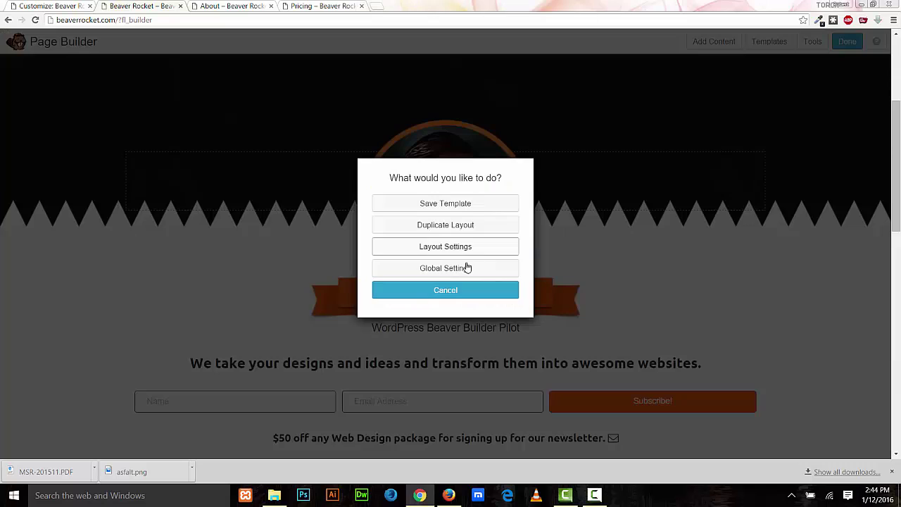
left_click(457, 246)
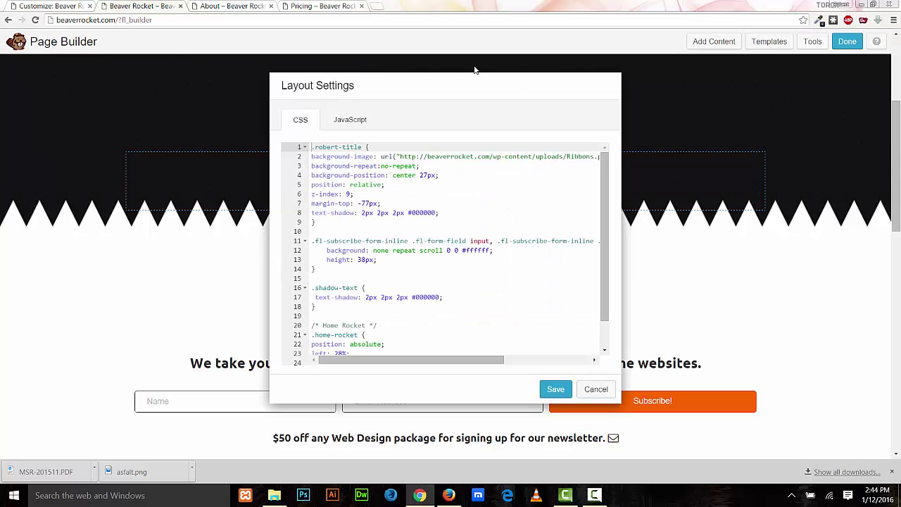
left_click_drag(466, 84, 732, 81)
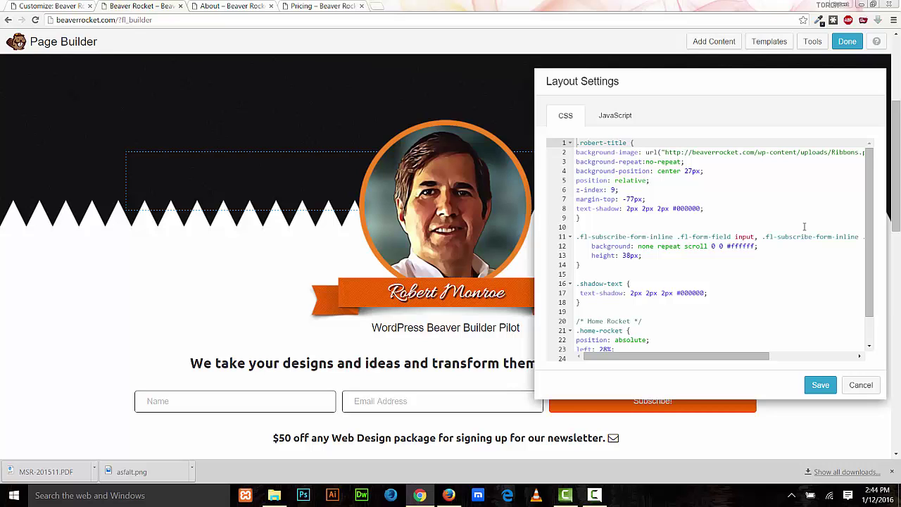
Temporarily disable the margin-top property of the name ribbon's CSS rule with an x prefix, and restore it
left_click(647, 199)
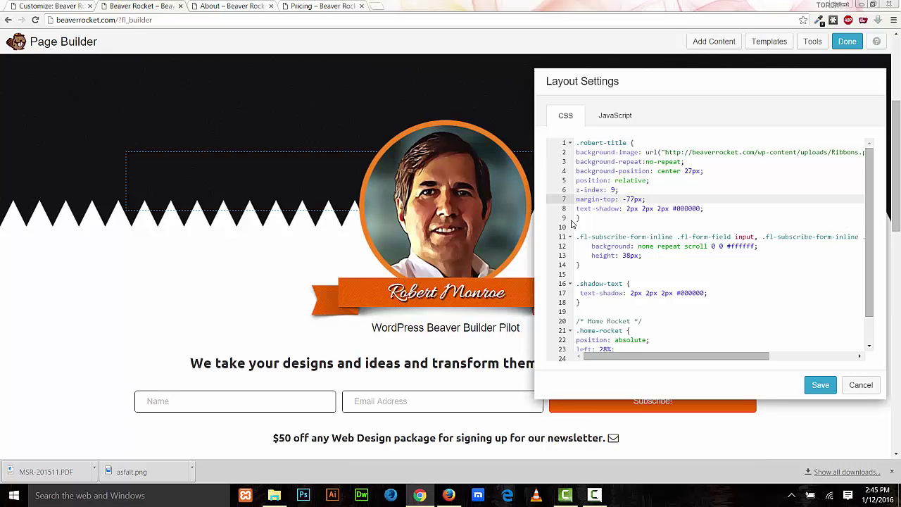
type("x")
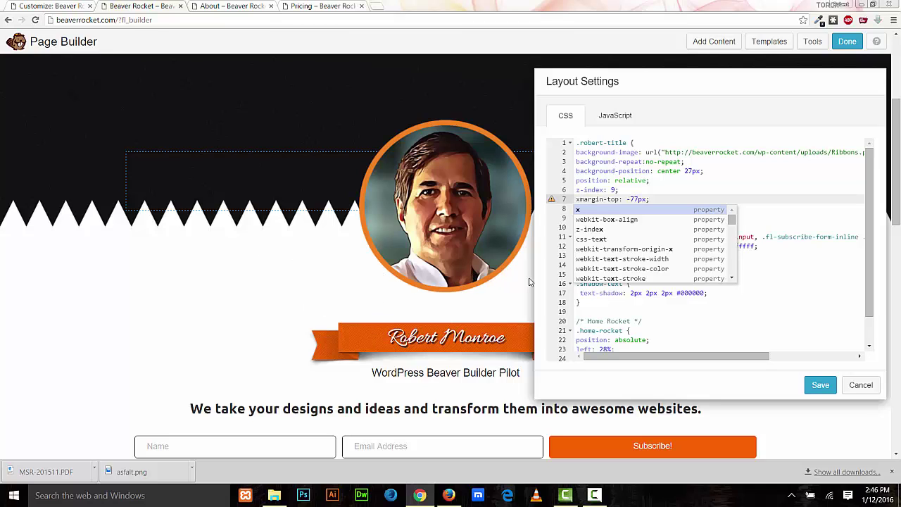
key("BackSpace")
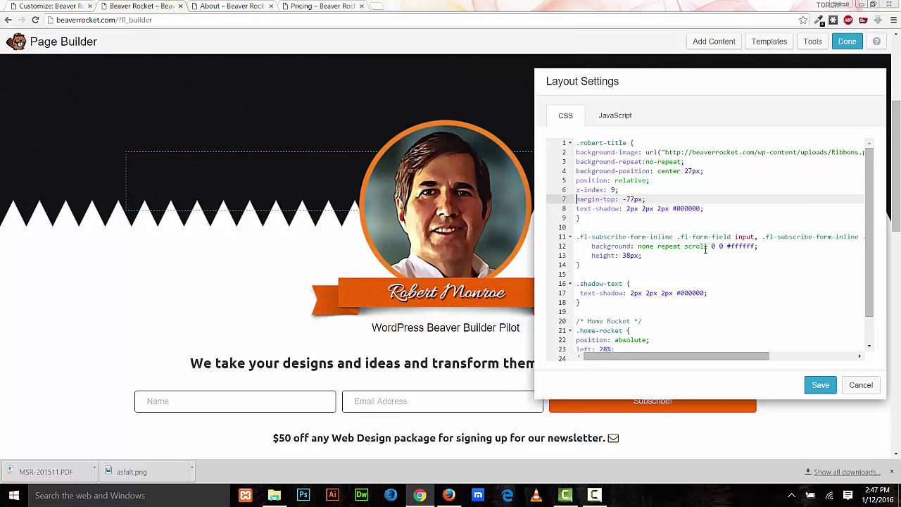
Temporarily disable the text-shadow property of the name ribbon's CSS rule with an x prefix, and restore it
left_click(577, 208)
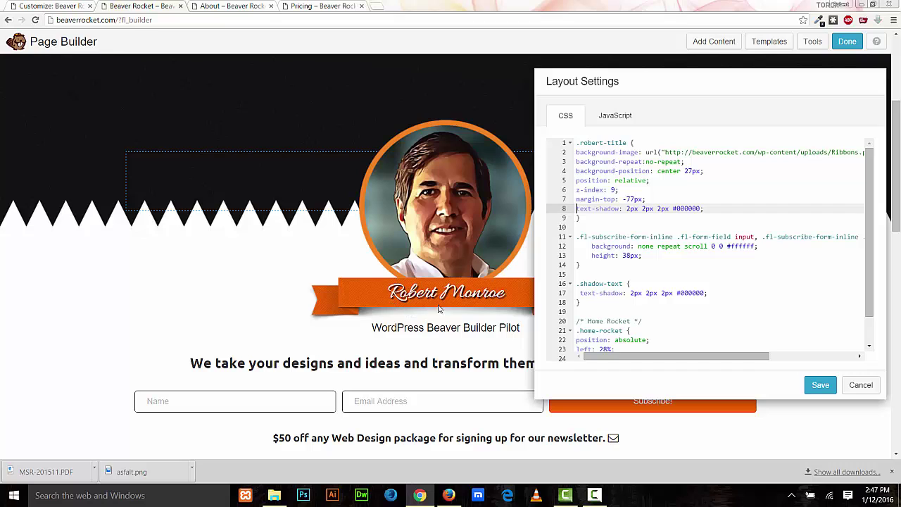
type("x")
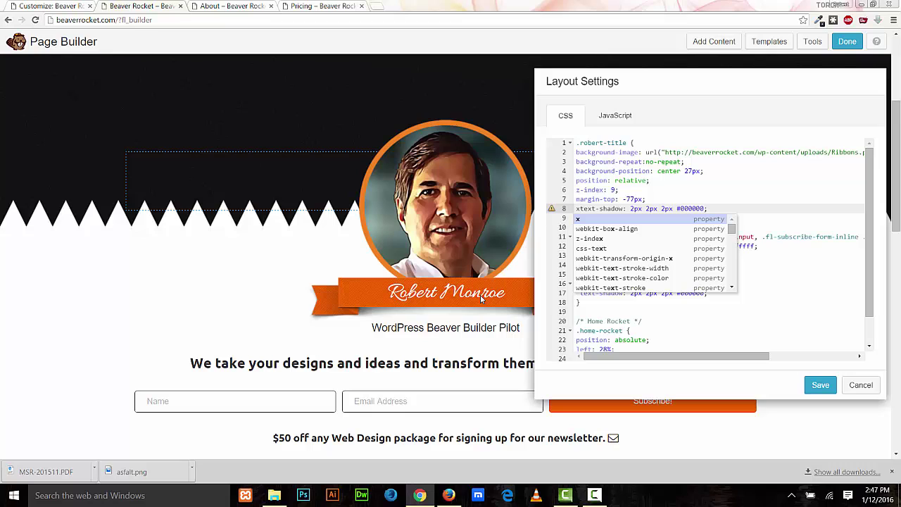
key("BackSpace")
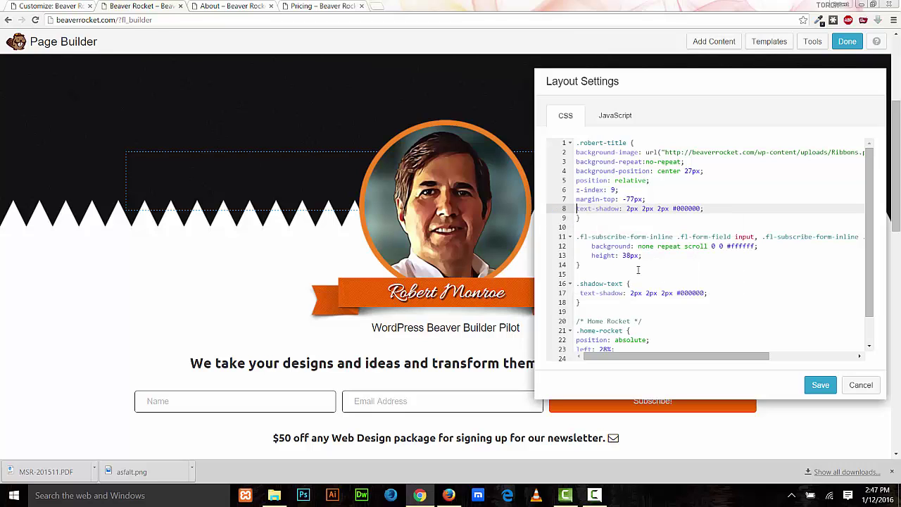
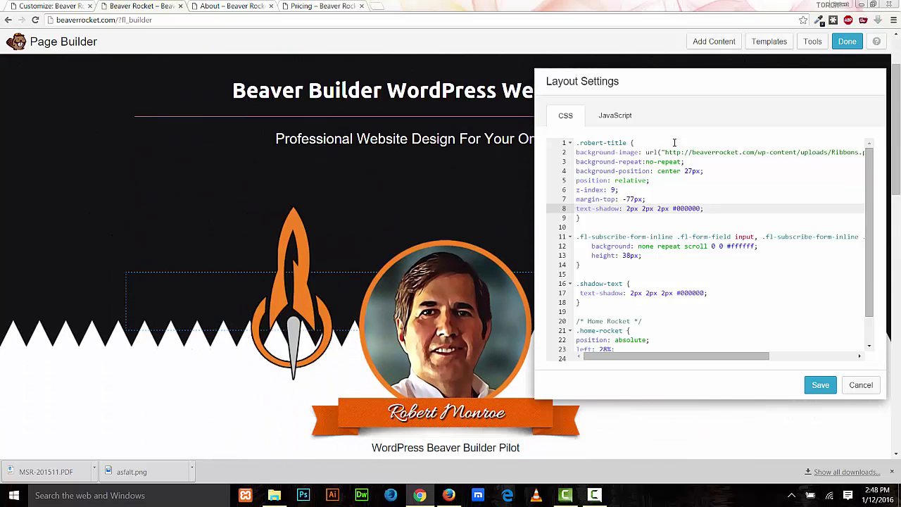
Examine the layout's JavaScript for the .home-rocket parallax element, and save the Layout Settings
left_click(616, 117)
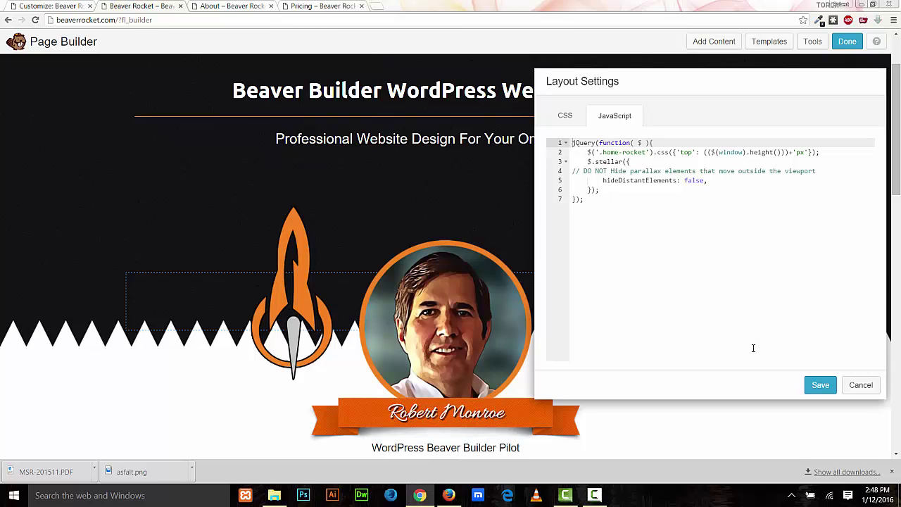
left_click(821, 385)
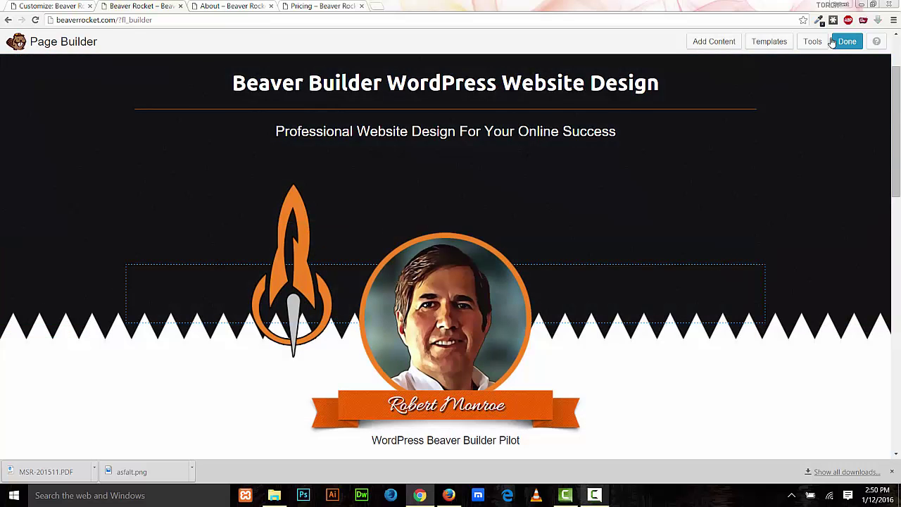
Examine the Home Rocket display rules in the Global Settings CSS, and save the settings
left_click(812, 41)
left_click(440, 269)
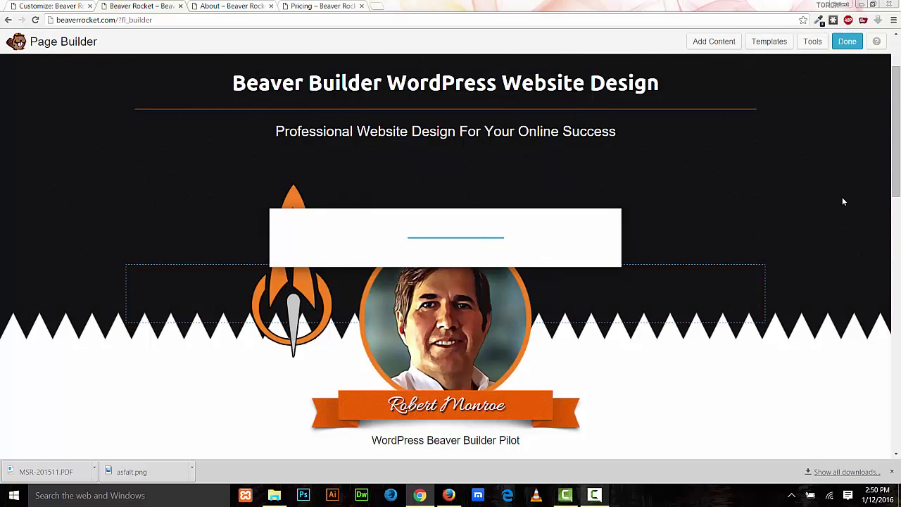
left_click_drag(456, 80, 704, 63)
left_click(599, 103)
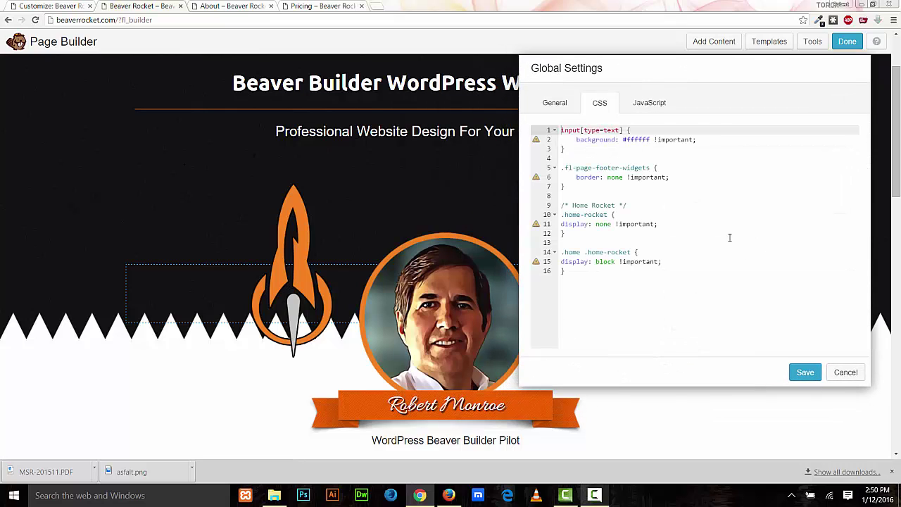
left_click_drag(561, 205, 593, 277)
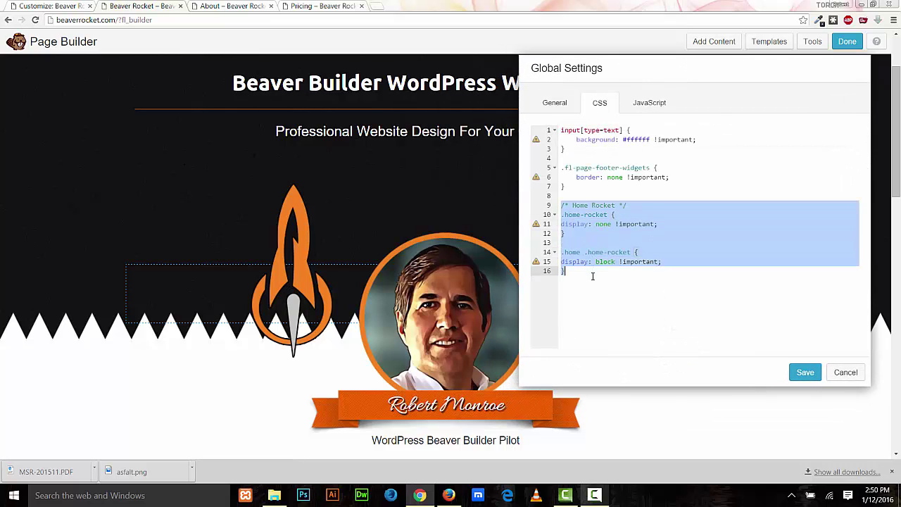
left_click(646, 299)
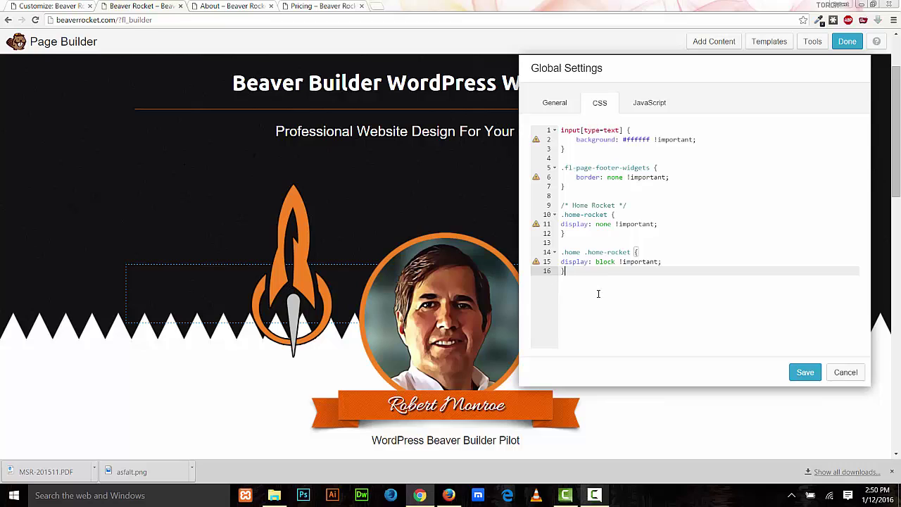
left_click(597, 224)
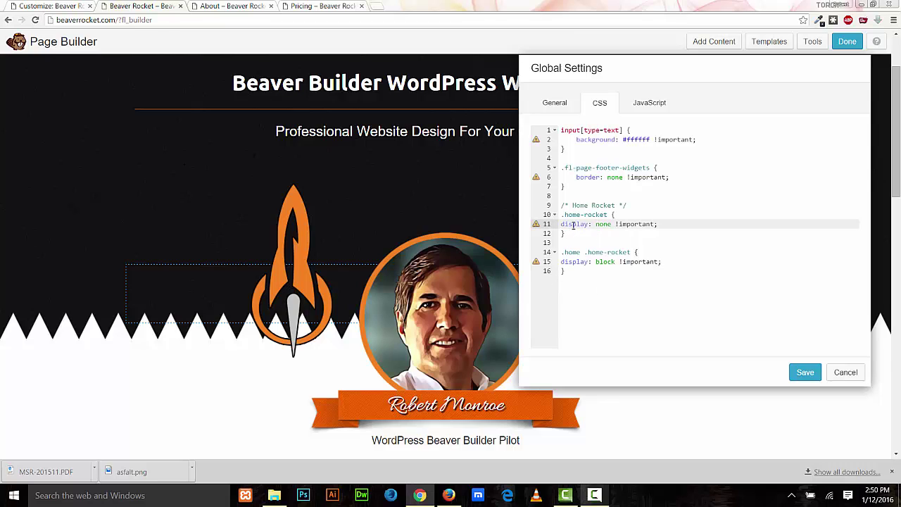
key("ctrl+End")
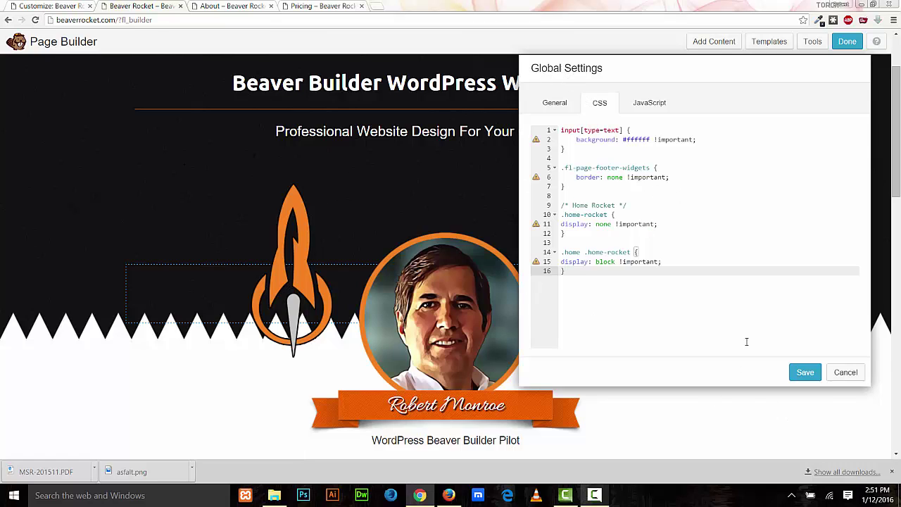
left_click(803, 372)
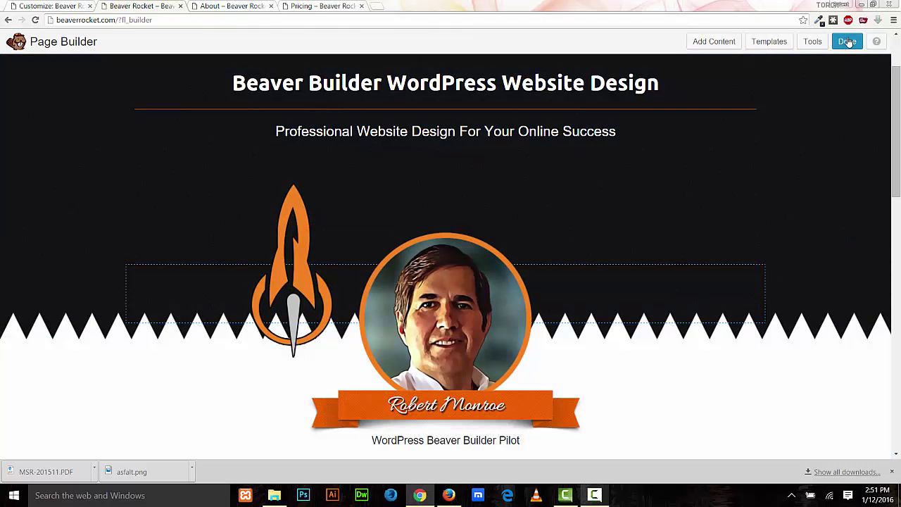
Finish the page builder session by discarding the home page's layout changes, and review the live page
left_click(845, 42)
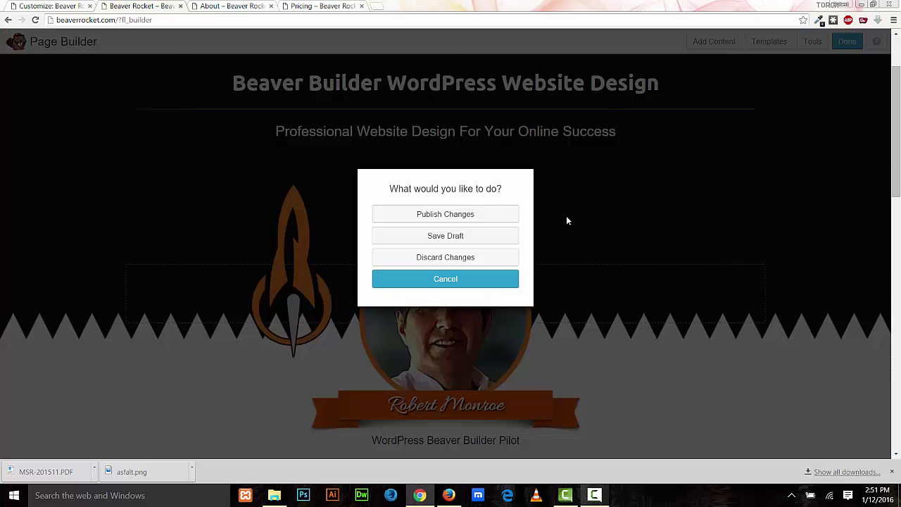
left_click(445, 257)
left_click(480, 107)
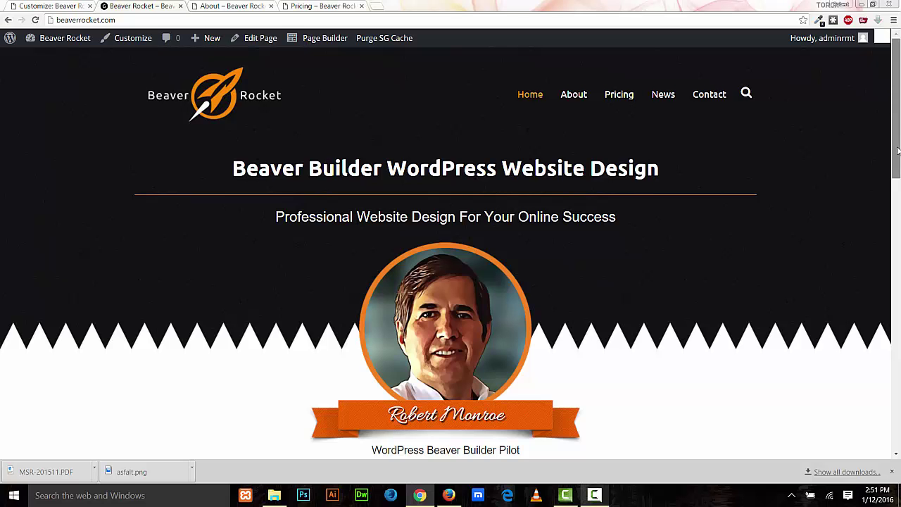
left_click_drag(898, 150, 899, 120)
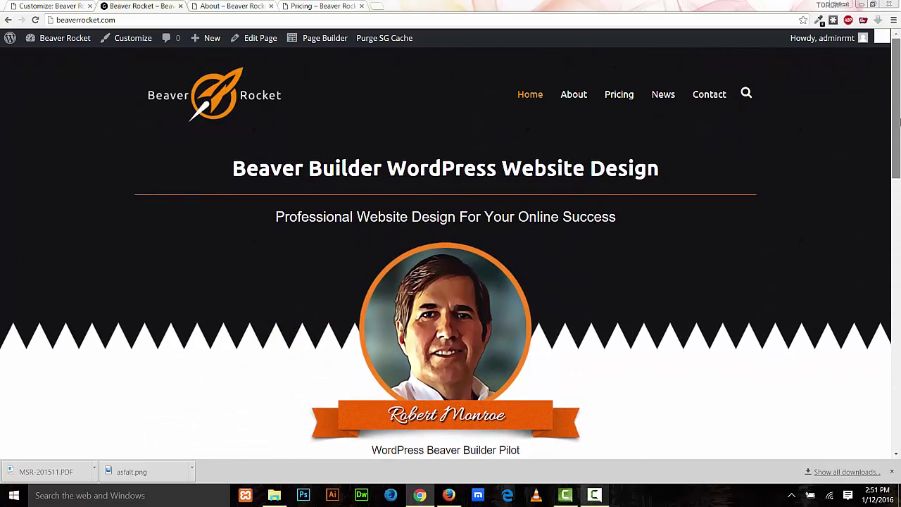
Examine the layouts of the About and Pricing pages, including the pricing tables and footer, and return to the home page
left_click(229, 9)
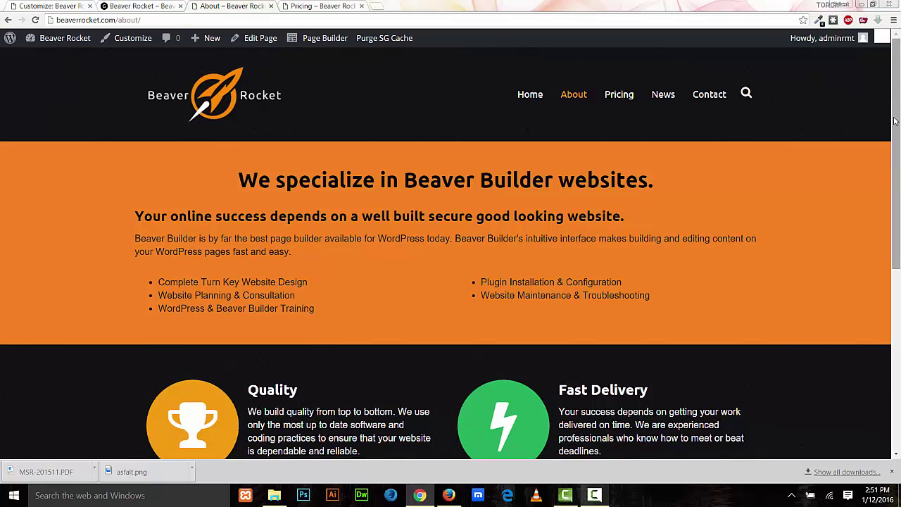
mouse_move(895, 121)
left_mouse_down()
mouse_move(870, 256)
mouse_move(899, 314)
mouse_move(895, 121)
left_mouse_up()
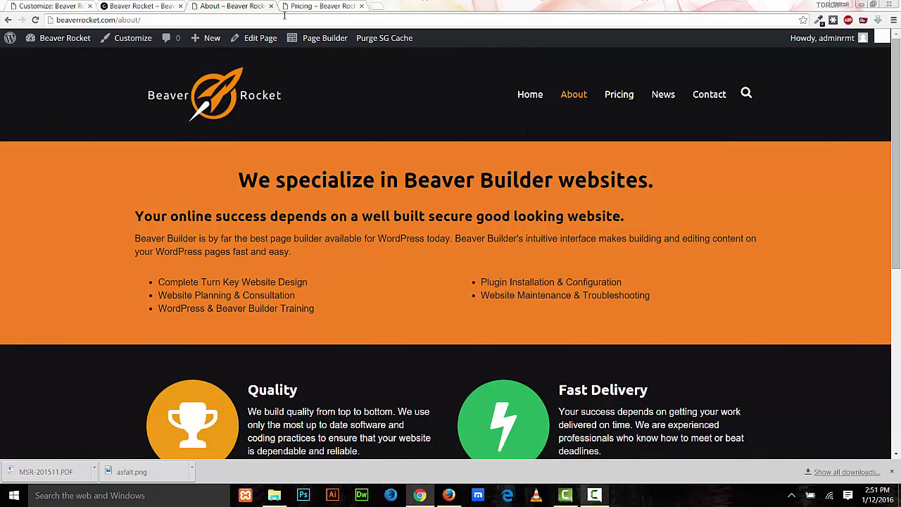
left_click(313, 6)
left_click_drag(895, 140, 895, 232)
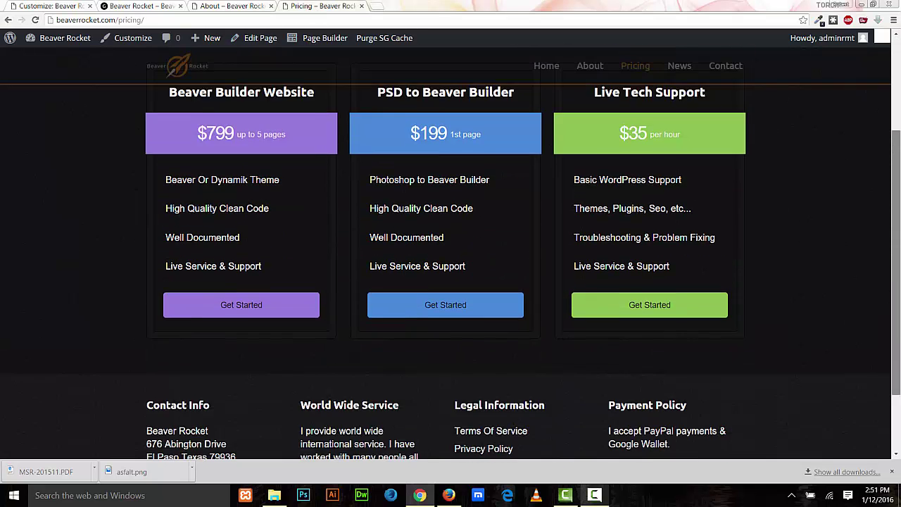
left_click_drag(895, 280, 898, 337)
left_click_drag(899, 301, 895, 161)
left_click(141, 9)
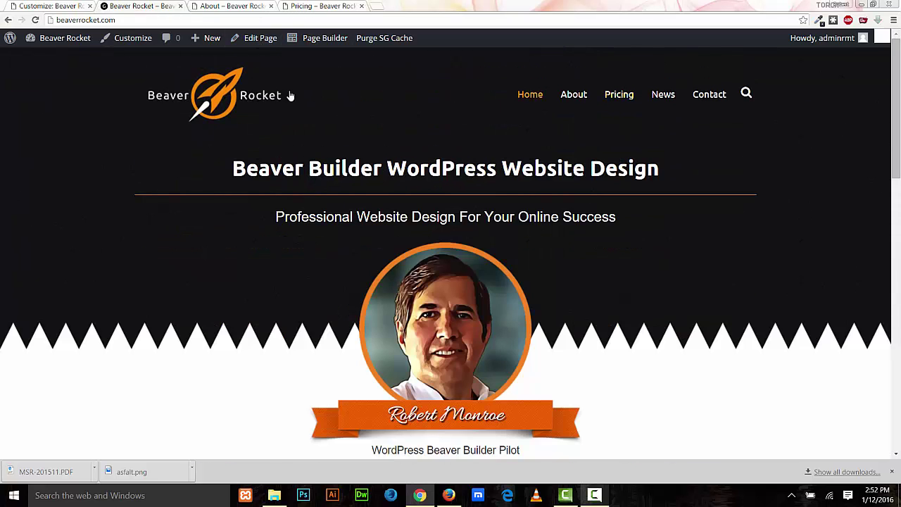